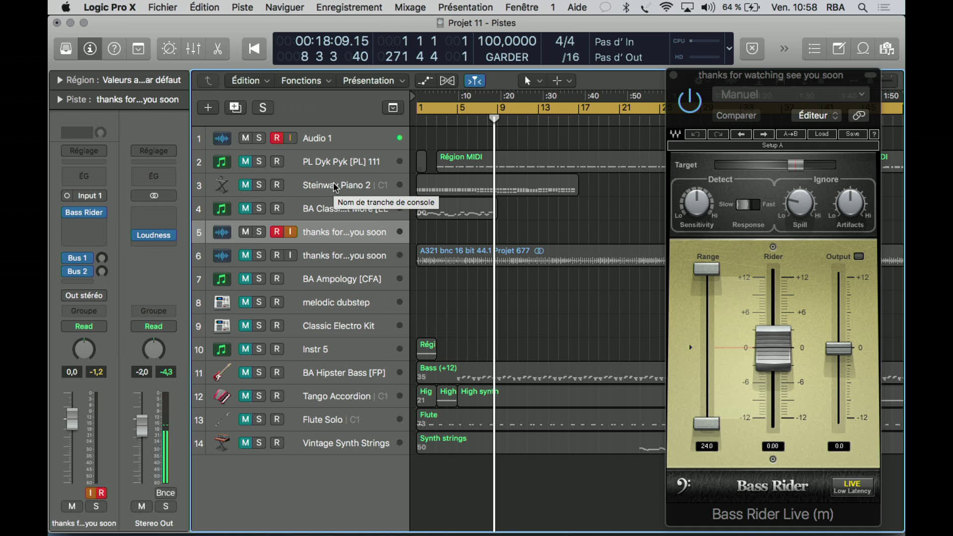
Focus the Bass Rider window and start playback from bar 1 so it rides the bass level
key("r")
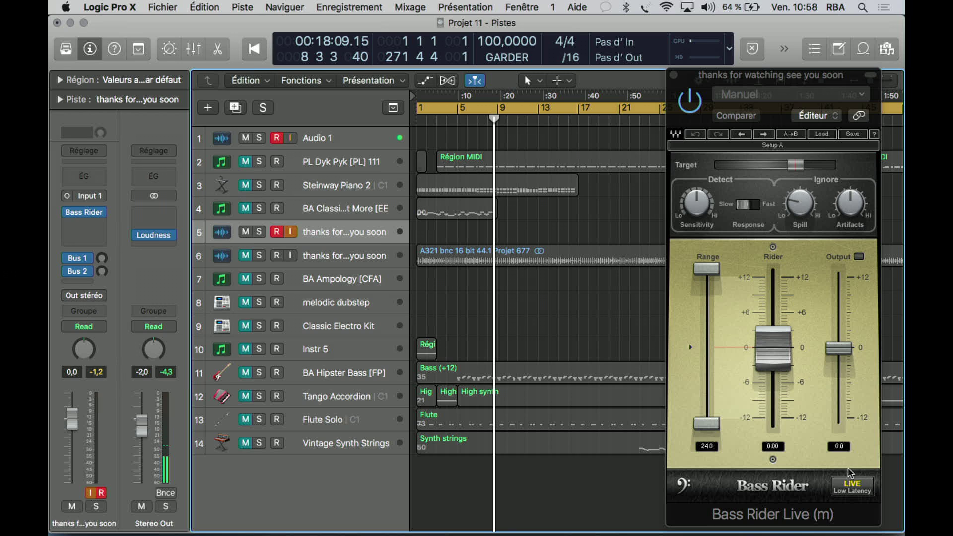
left_click(858, 491)
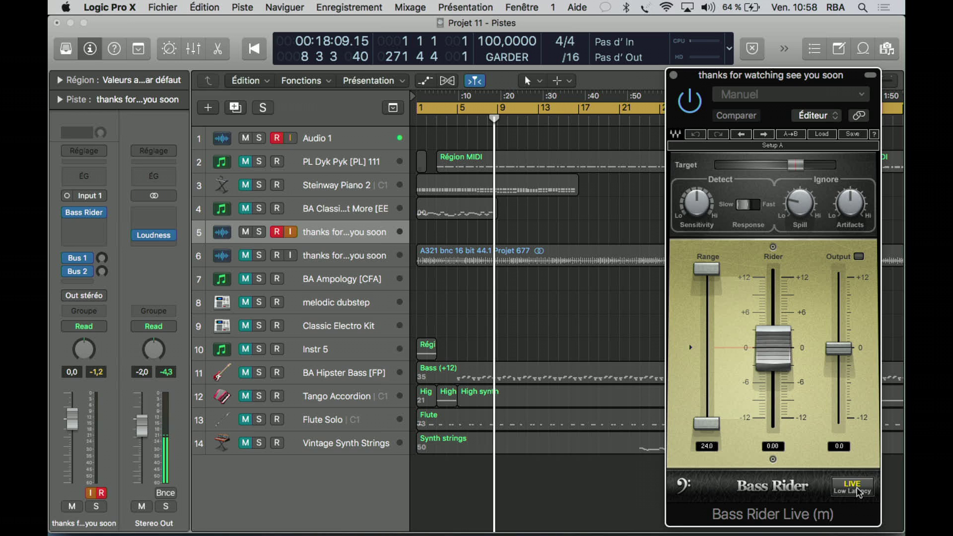
key("r")
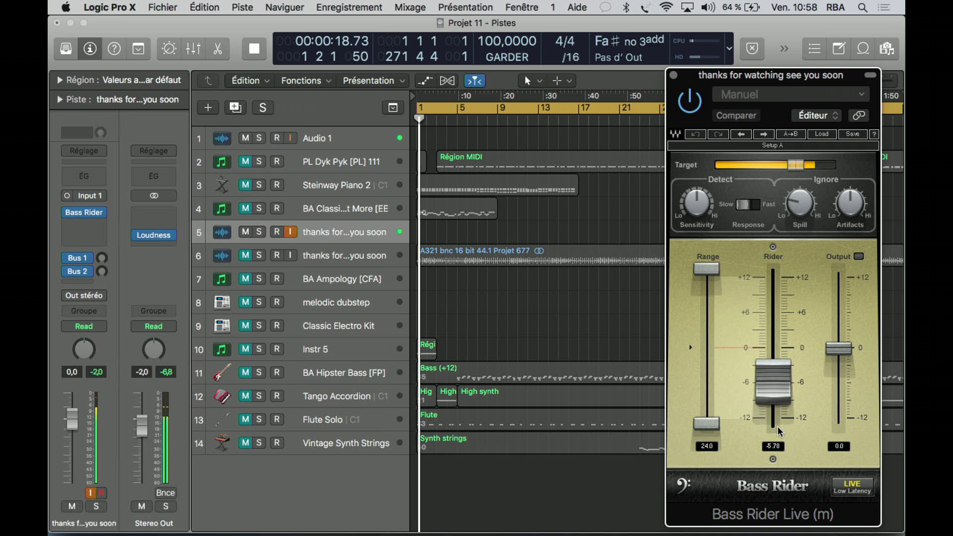
Disarm Audio 1, load Bass Rider's Full Reset factory preset, then advance to PA Default
left_click(277, 138)
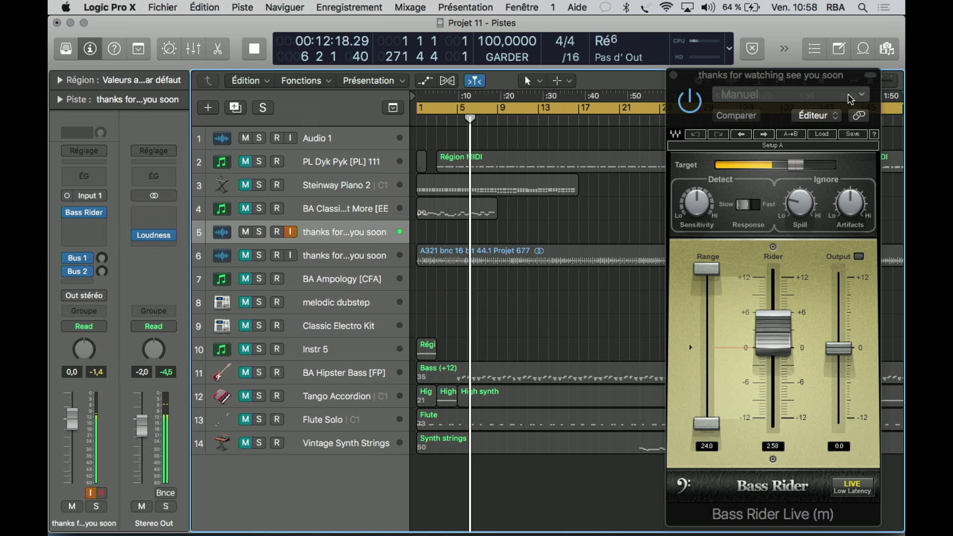
left_click(790, 94)
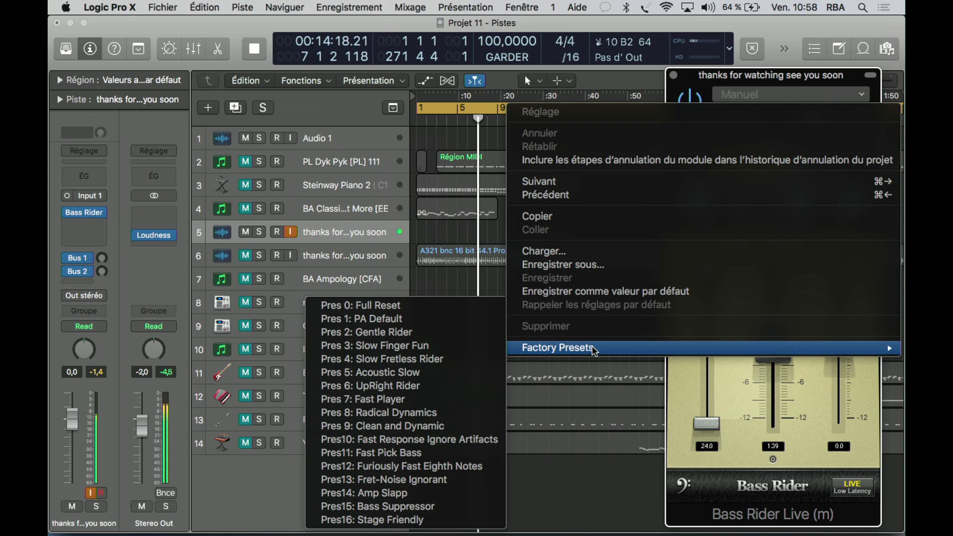
mouse_move(558, 348)
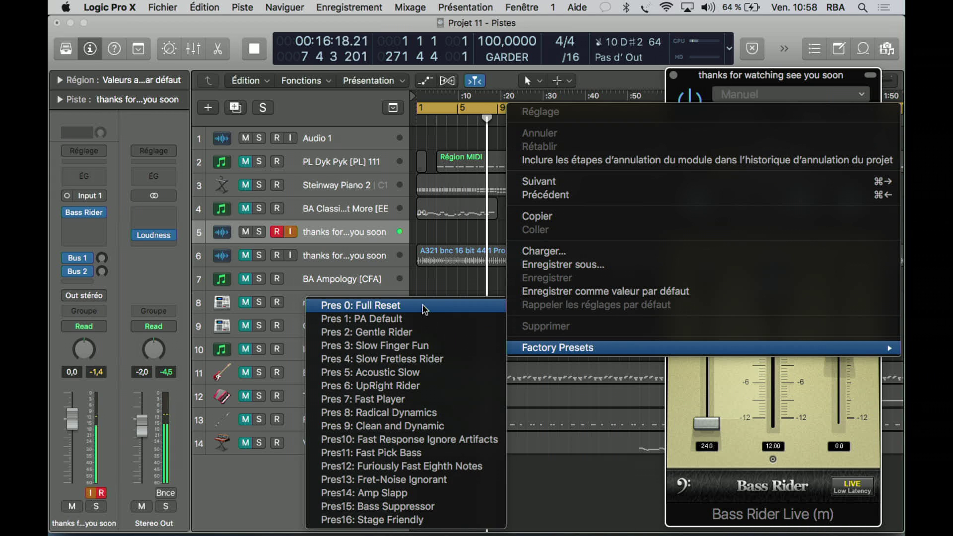
left_click(409, 307)
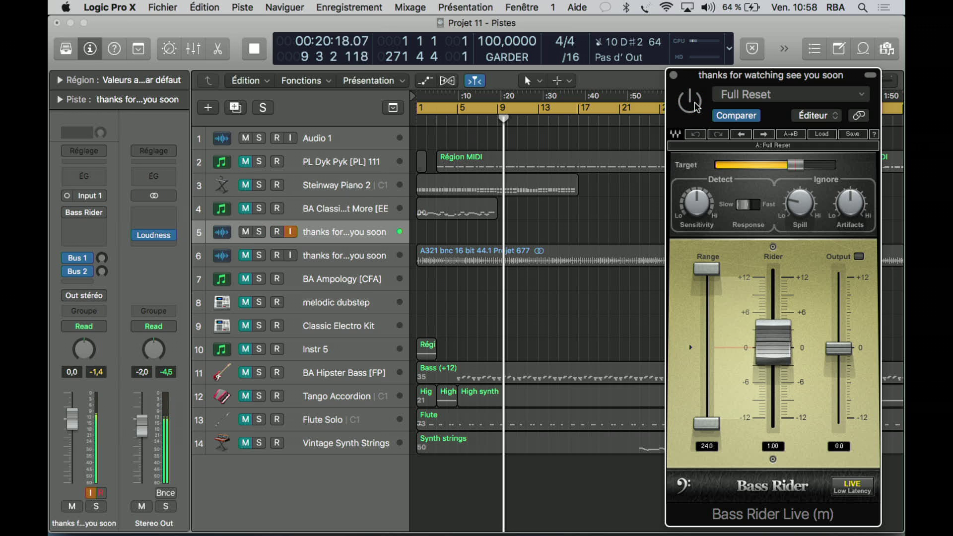
left_click(763, 134)
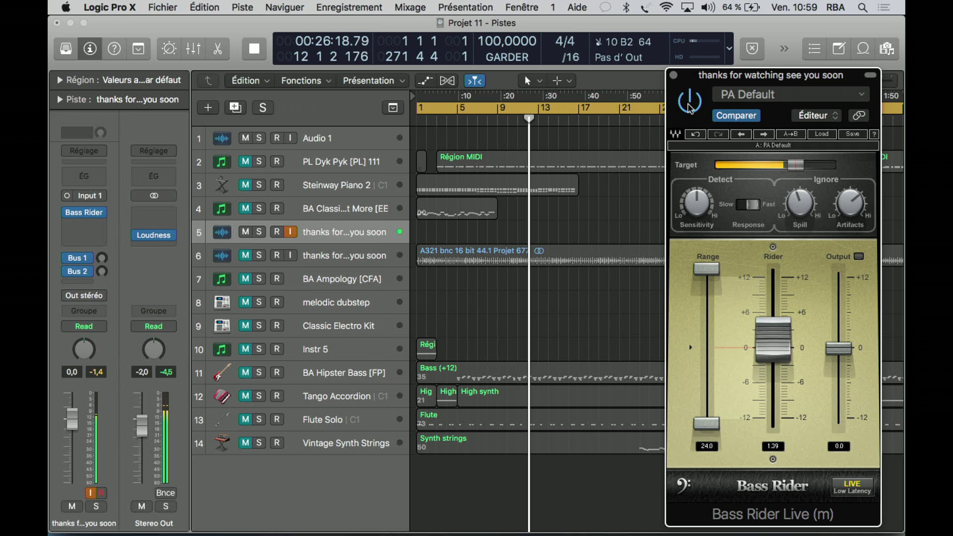
Step through Gentle Rider, Slow Finger Fun, Slow Fretless Rider, Acoustic Slow, UpRight Rider, Fast Player, then bypass
left_click(763, 134)
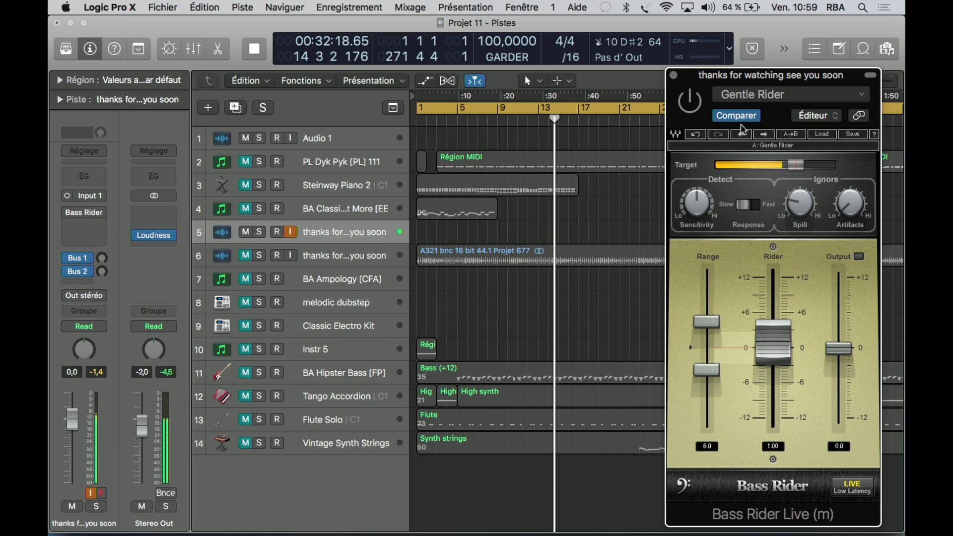
left_click(769, 135)
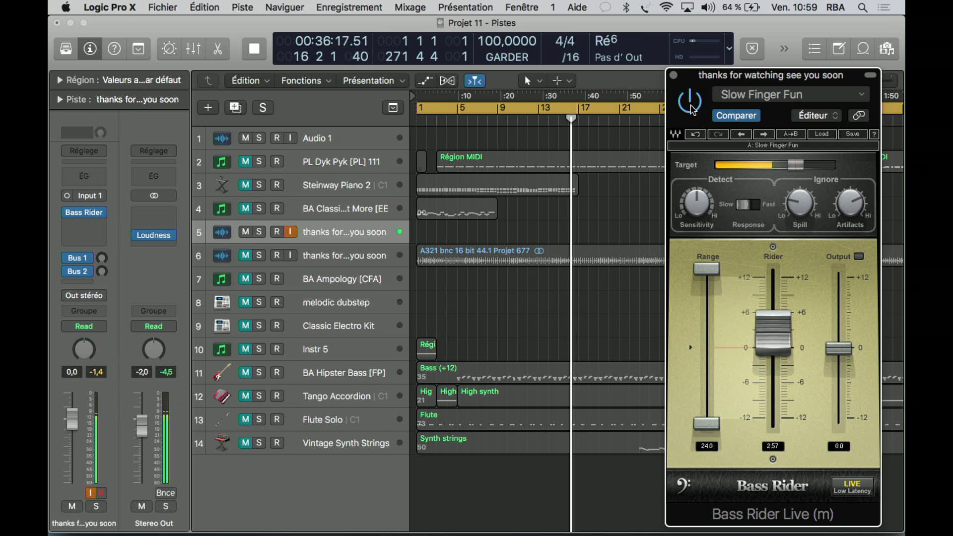
left_click(764, 134)
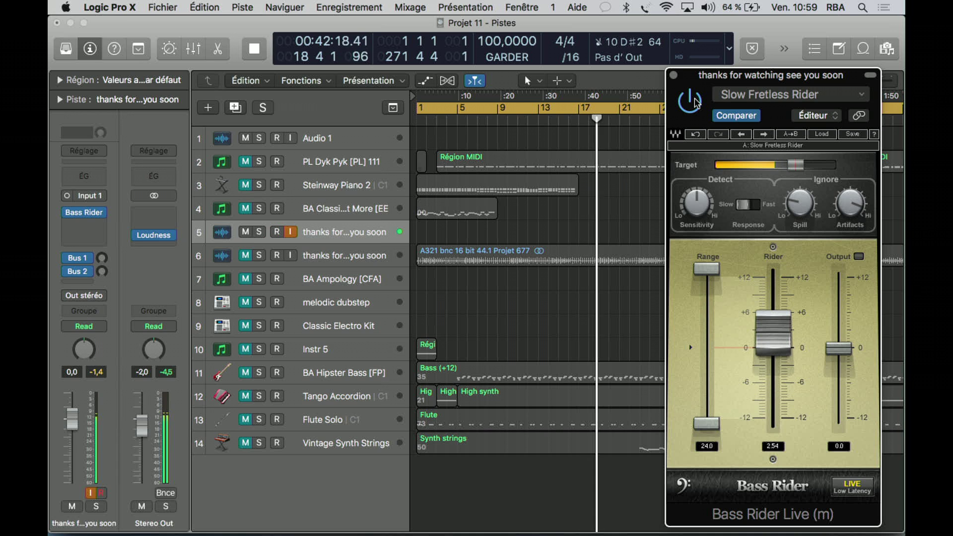
left_click(763, 134)
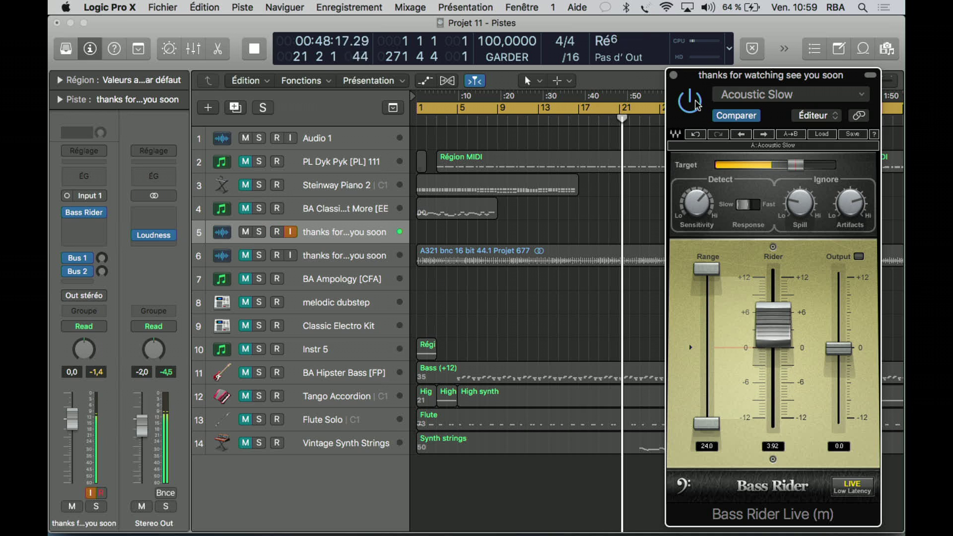
left_click(763, 134)
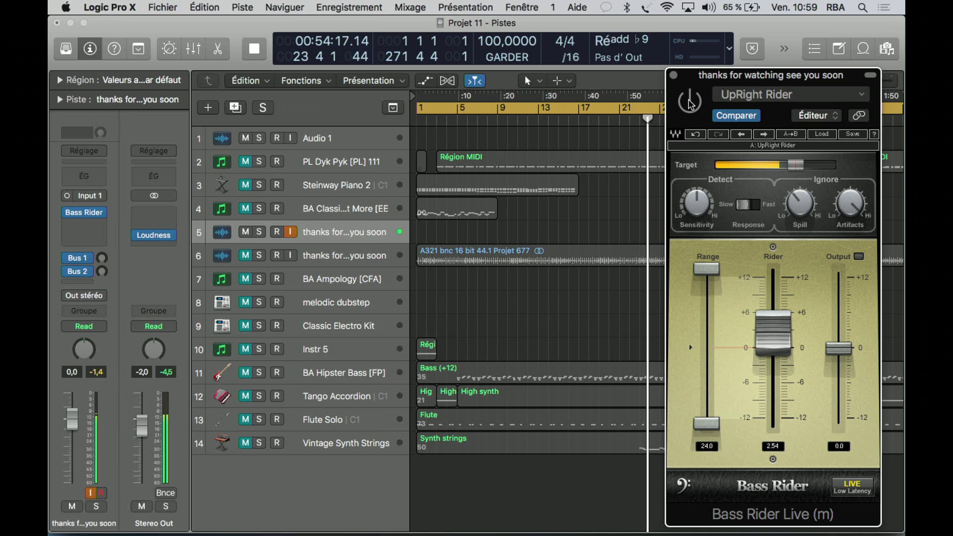
left_click(764, 134)
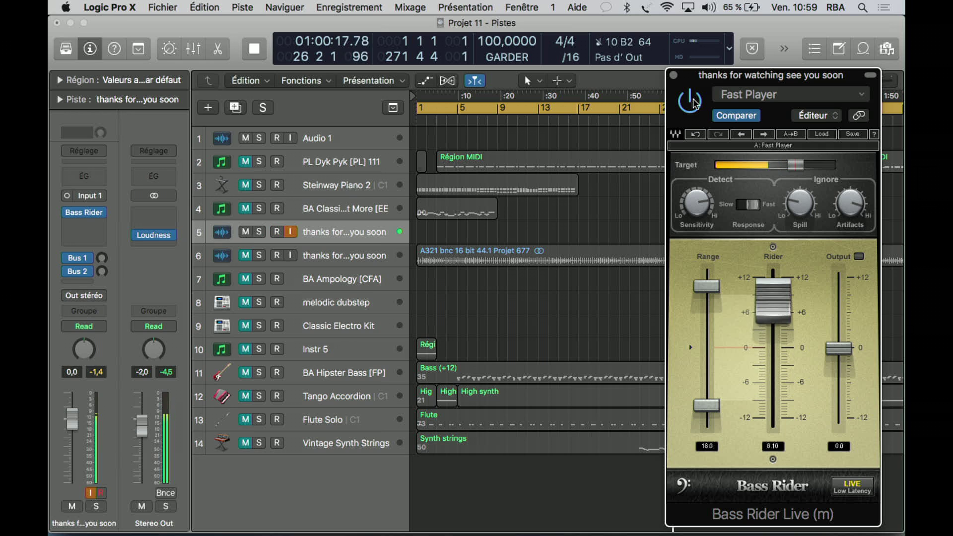
left_click(691, 99)
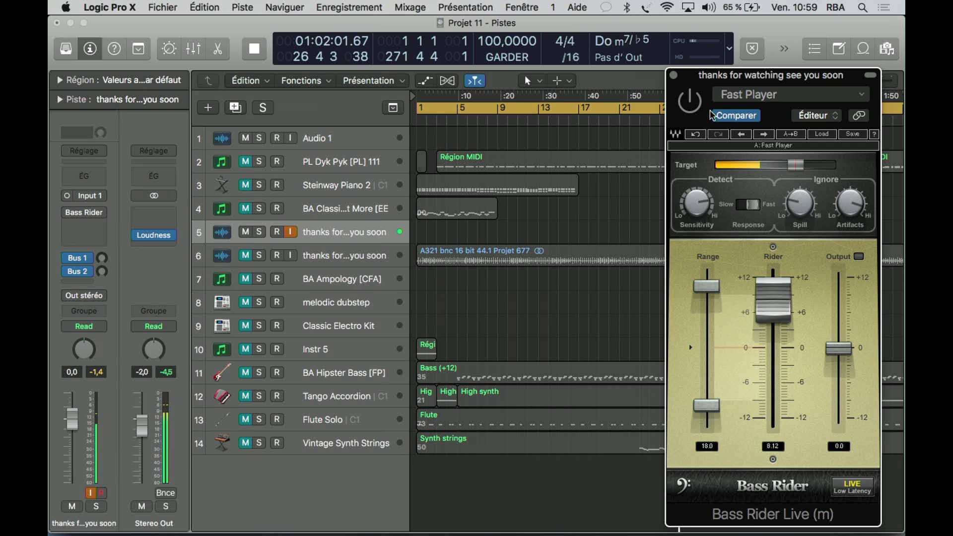
Audition presets Radical Dynamics through Fret-Noise Ignorant, bypassing once to compare the dry bass
left_click(765, 135)
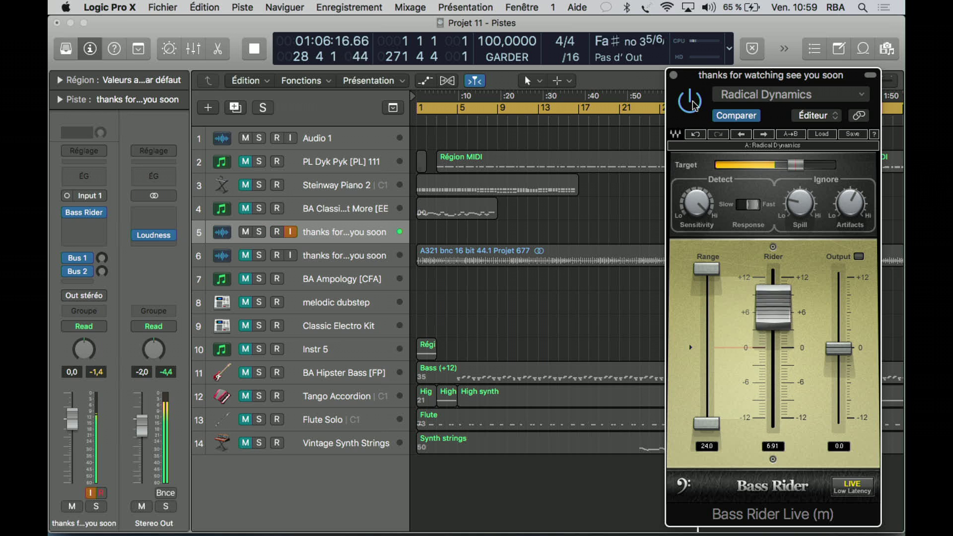
left_click(763, 135)
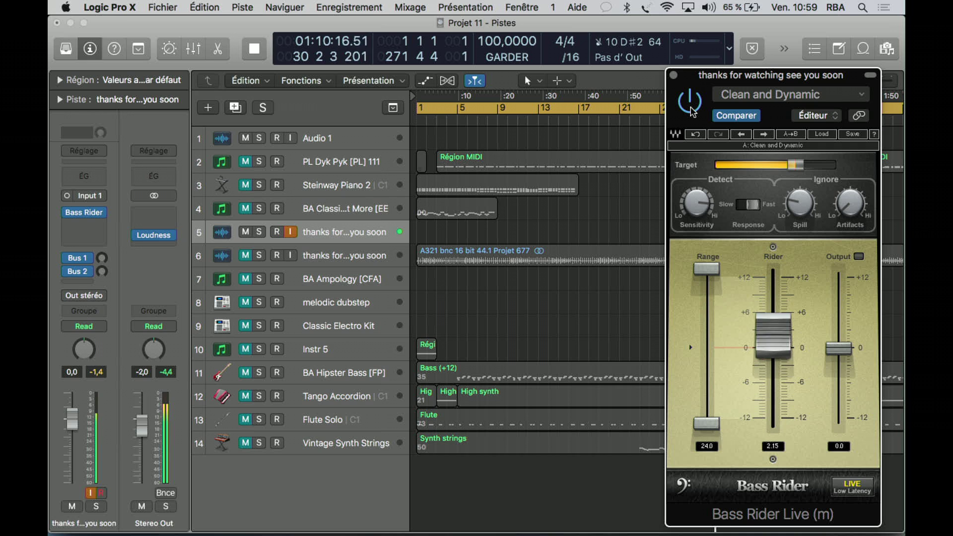
left_click(766, 135)
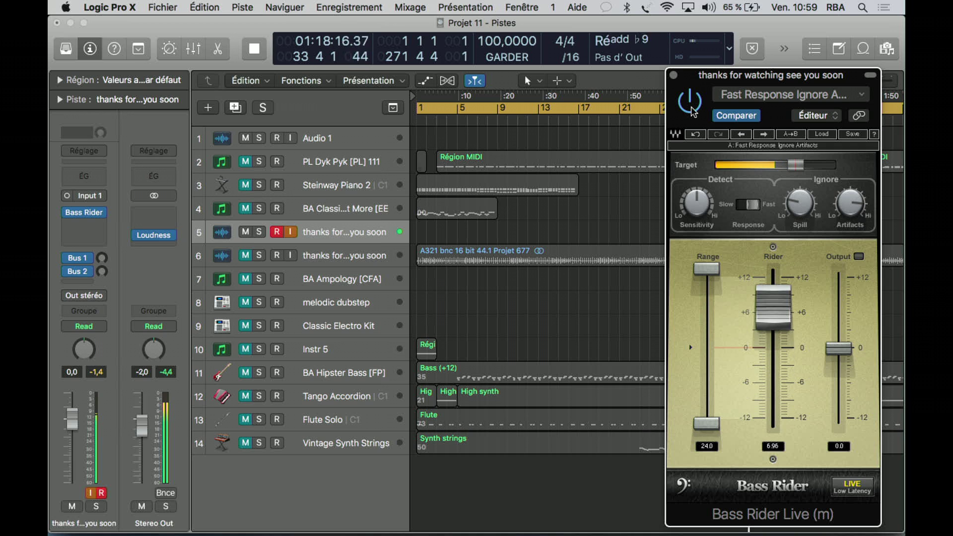
left_click(690, 100)
left_click(742, 134)
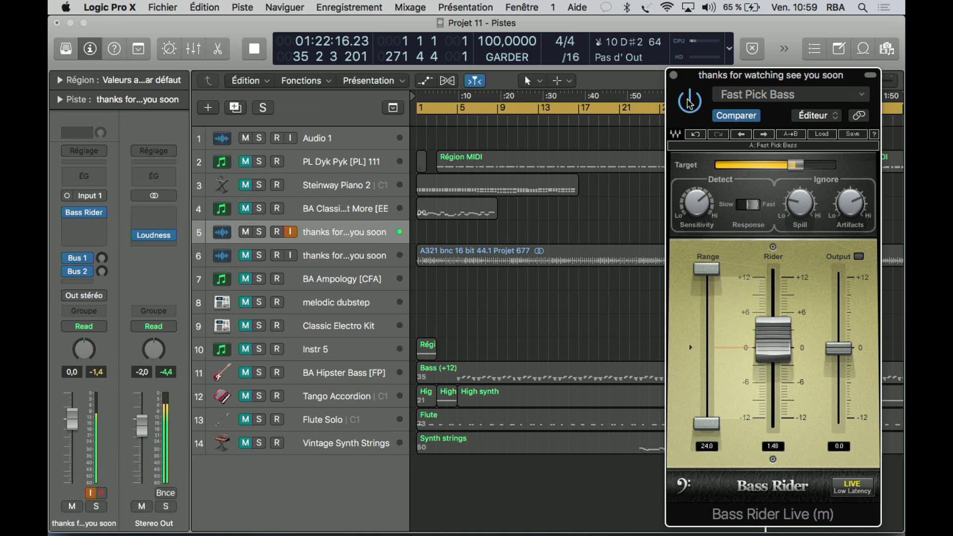
left_click(763, 135)
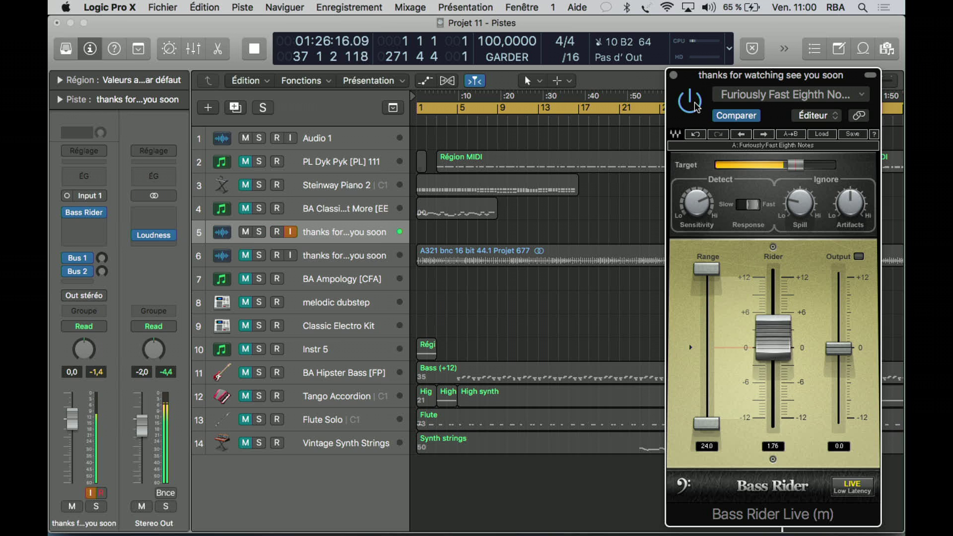
left_click(764, 136)
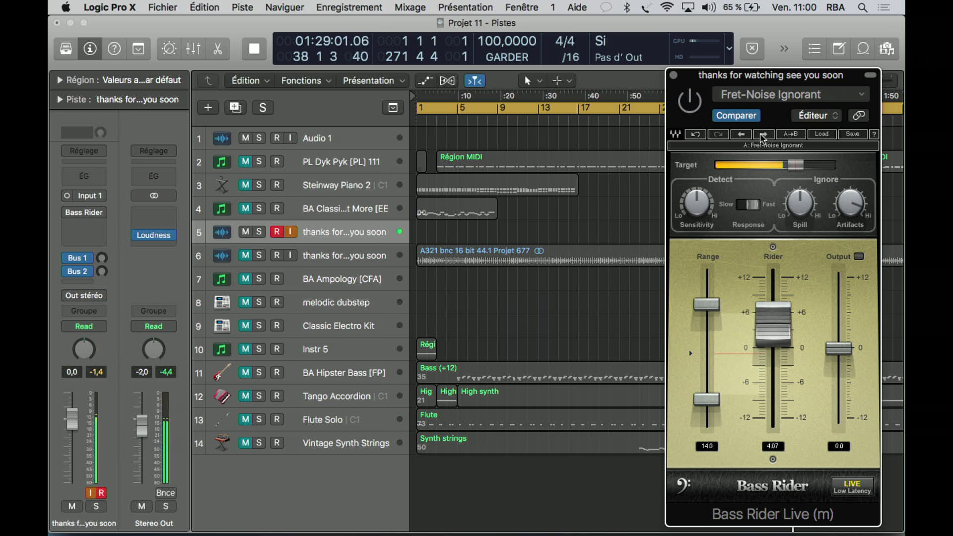
Compare Amp Slapp against bypass, then step through Bass Suppressor and Stage Friendly to Full Reset
left_click(690, 103)
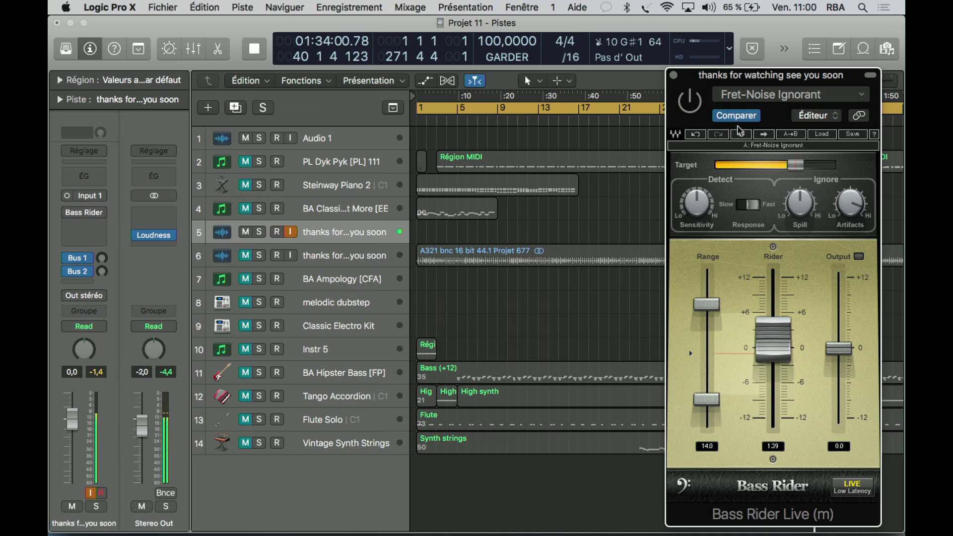
left_click(766, 134)
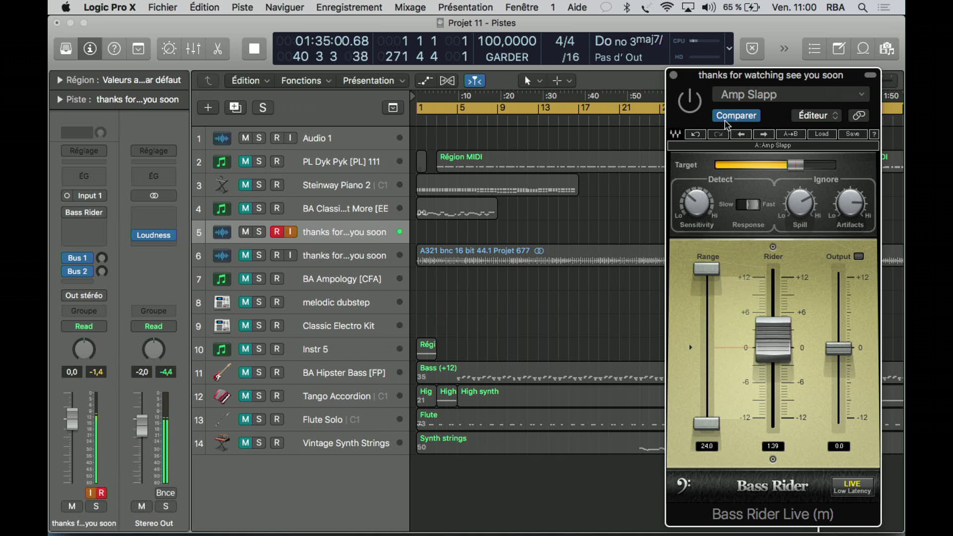
left_click(693, 104)
left_click(692, 105)
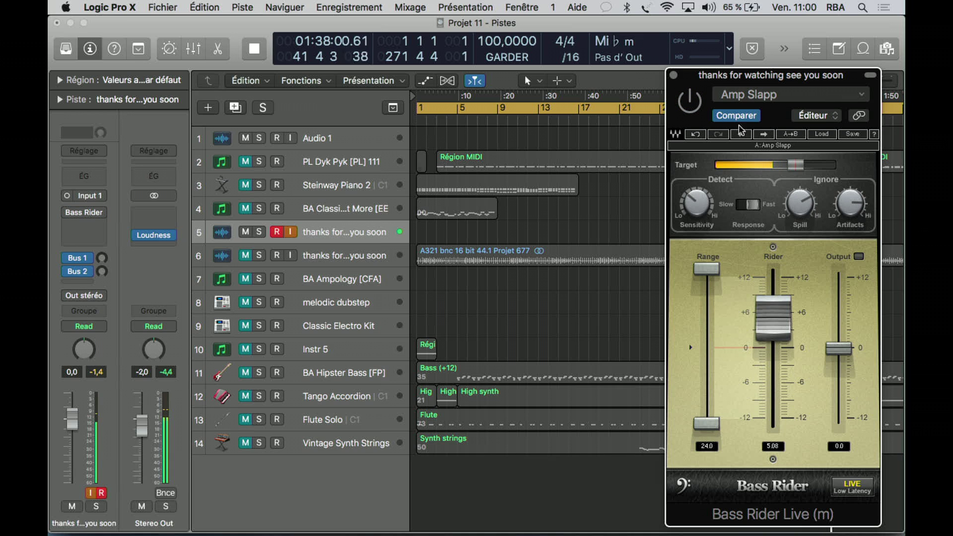
left_click(766, 135)
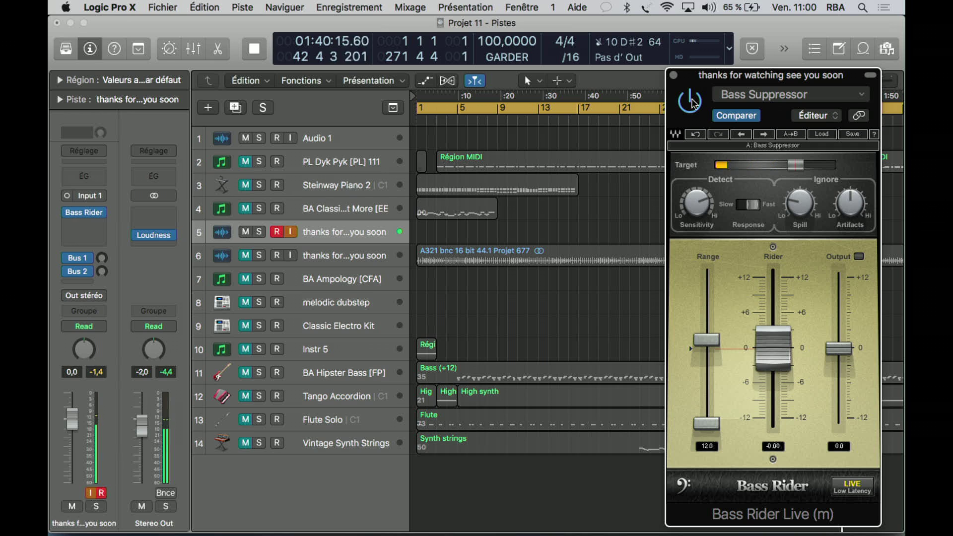
left_click(764, 135)
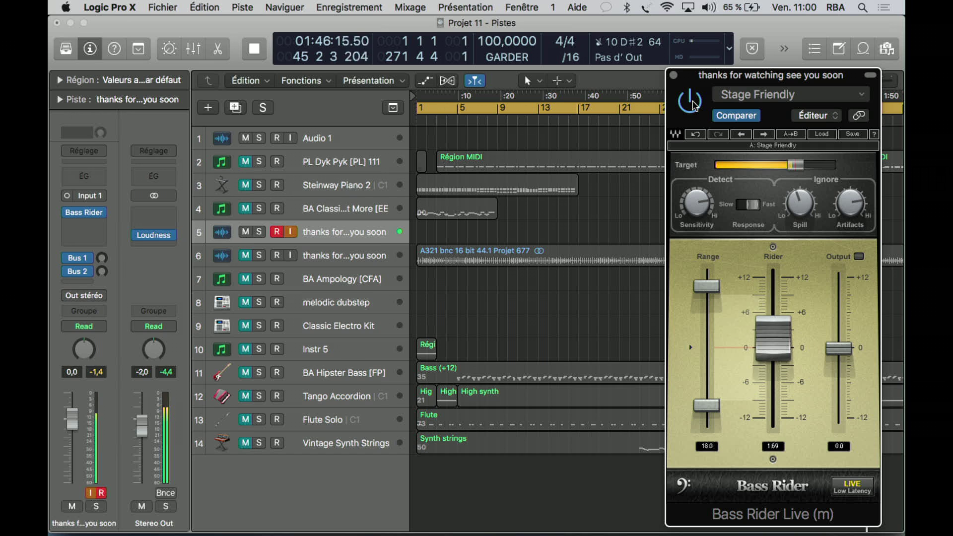
left_click(765, 136)
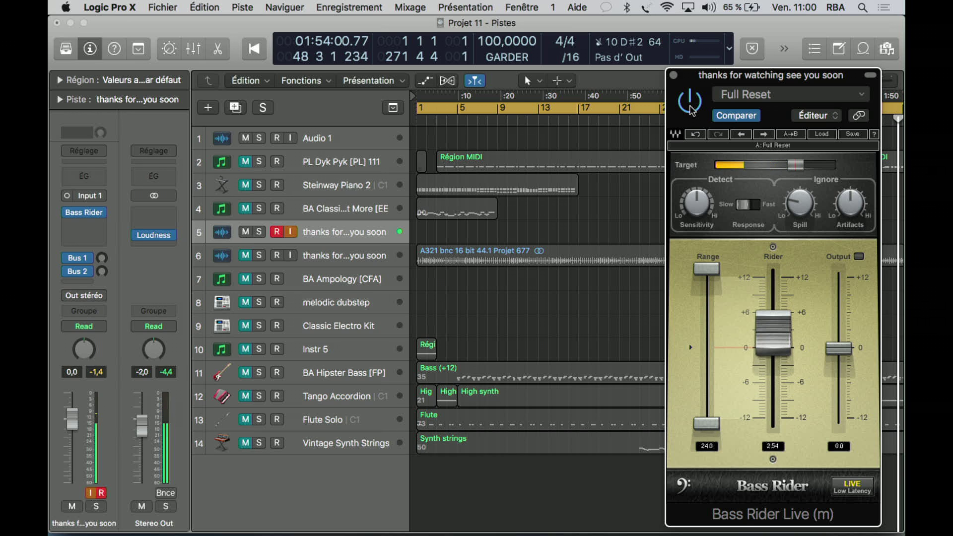
Record-arm the Audio 1 track
left_click(277, 138)
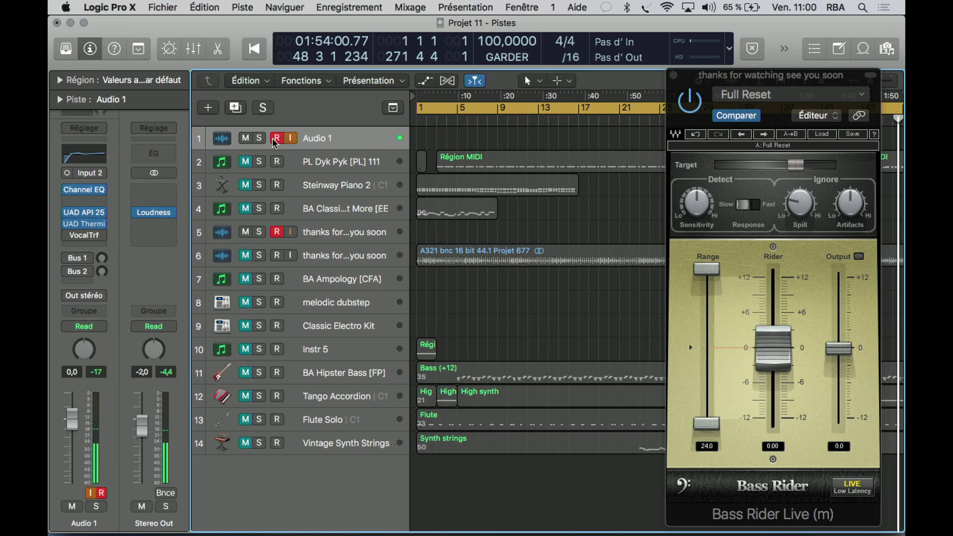